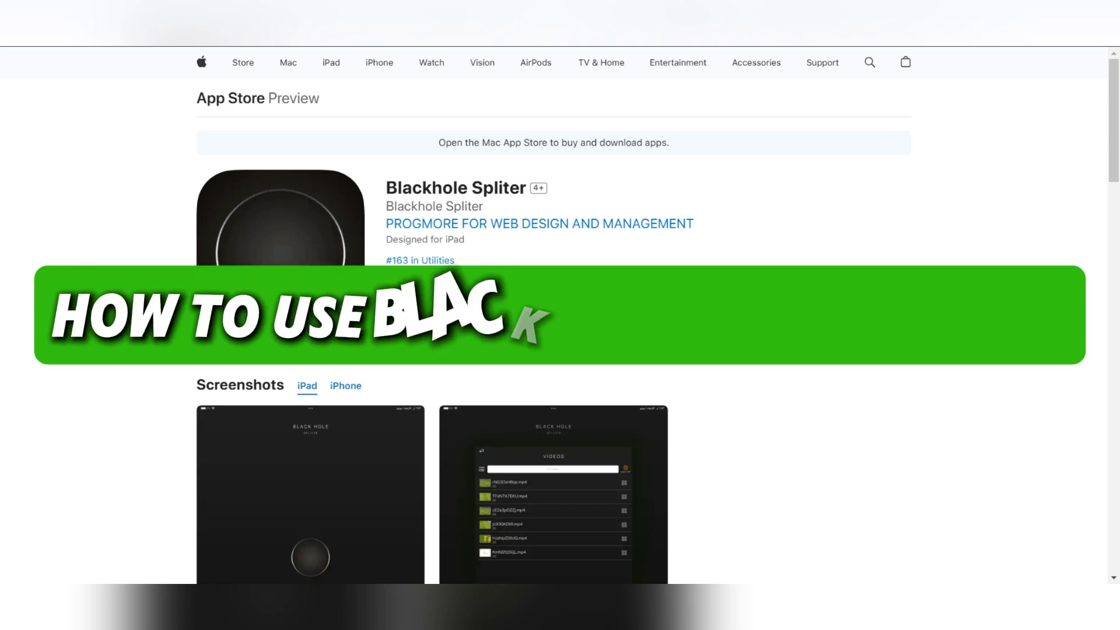
scroll(560, 350, "down", 5)
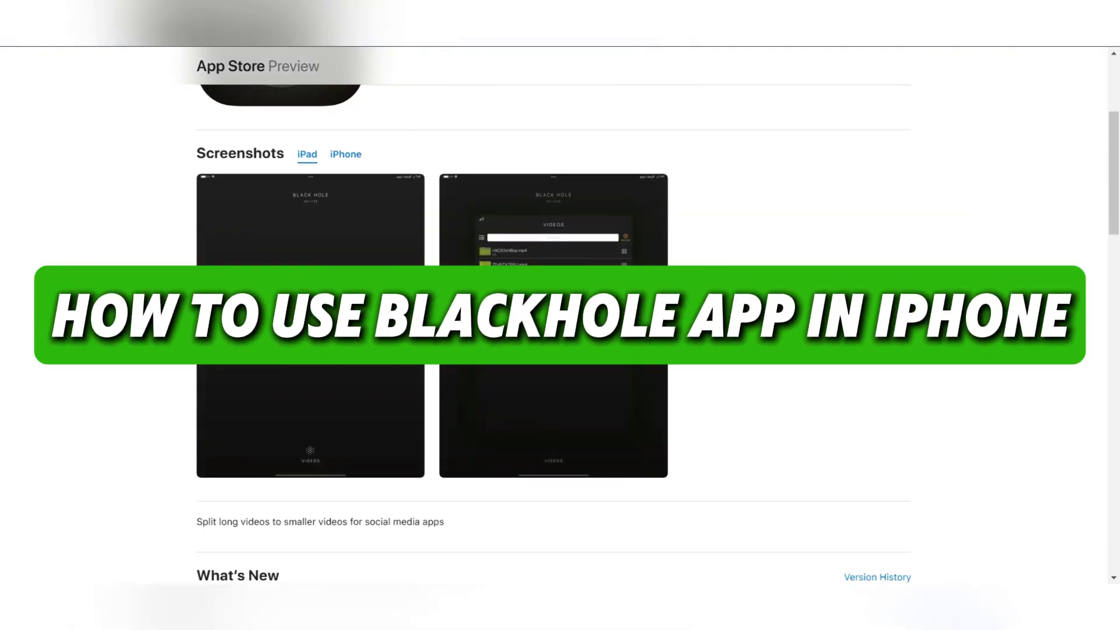
scroll(561, 350, "up", 2)
scroll(560, 350, "up", 3)
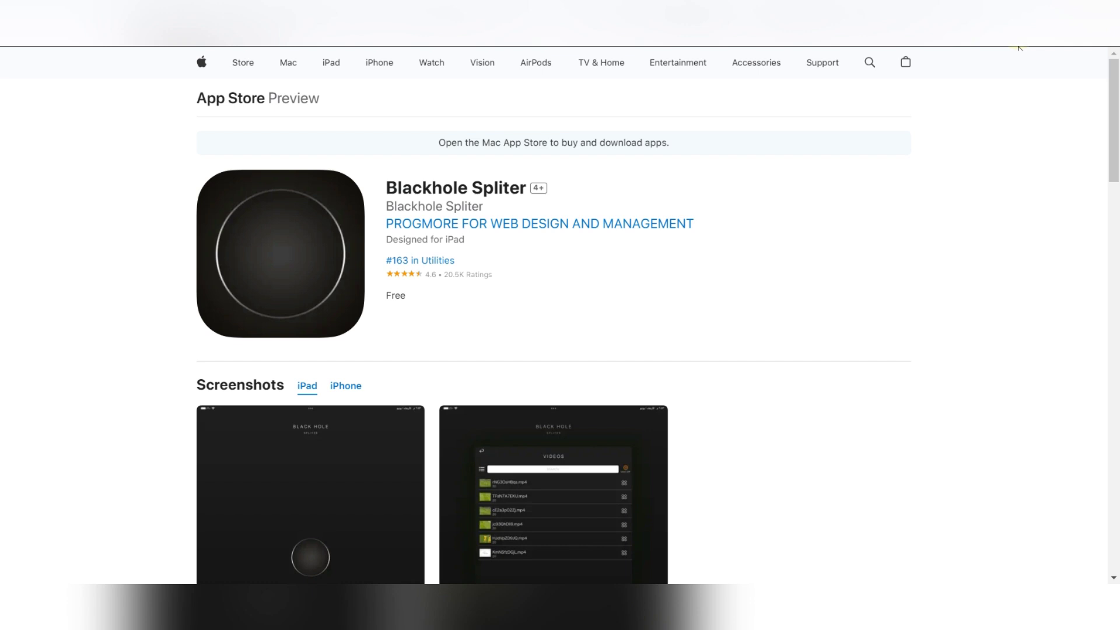
left_click_drag(525, 188, 333, 175)
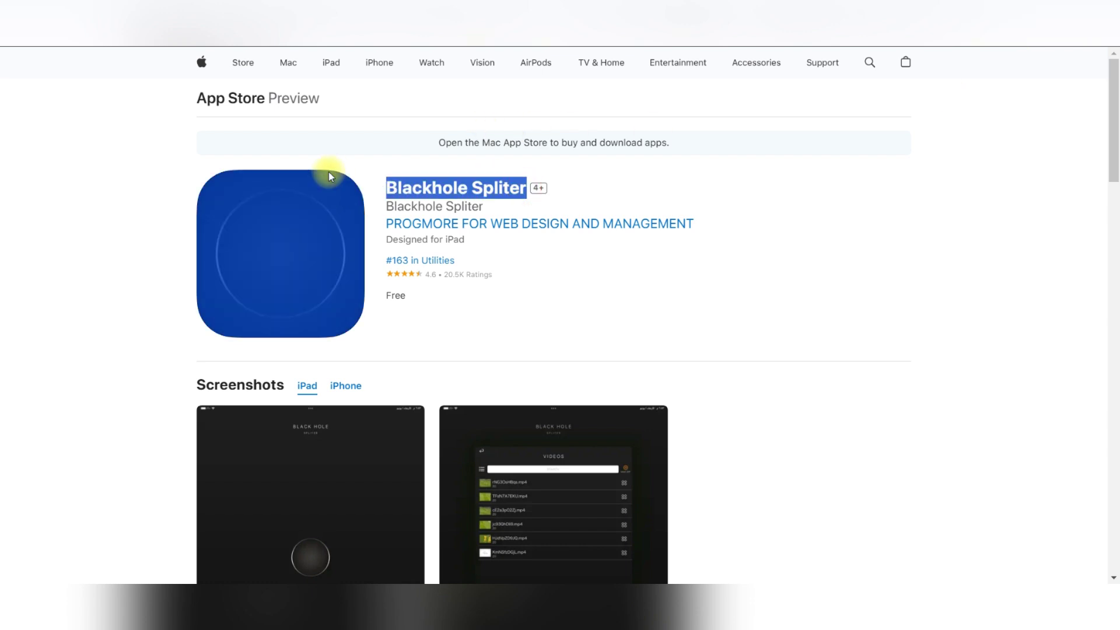
left_click(928, 163)
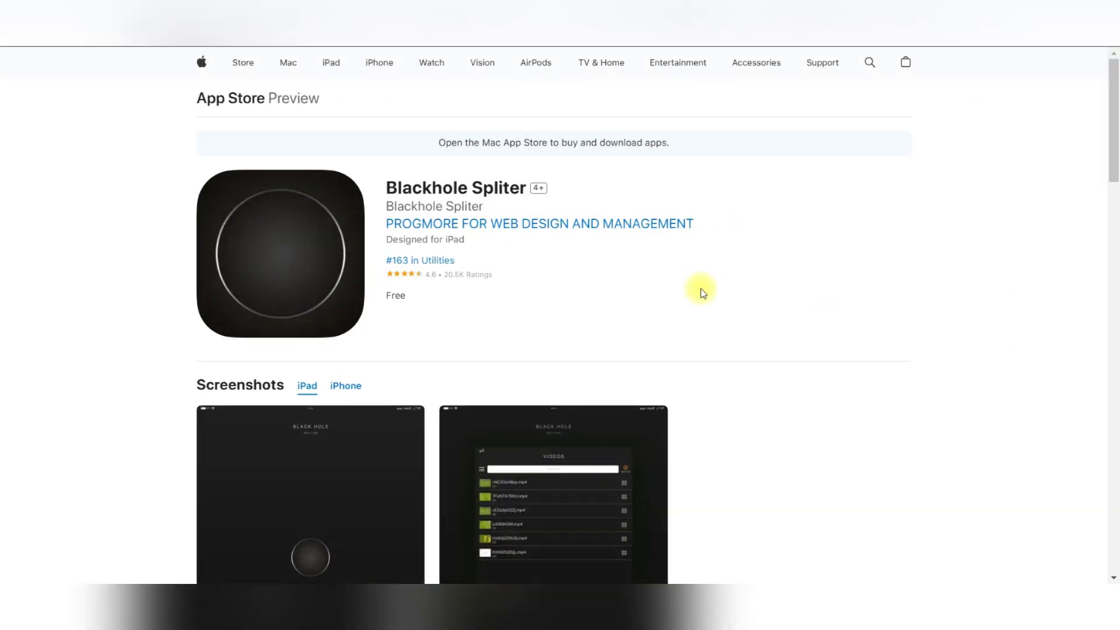
scroll(700, 288, "down", 5)
scroll(701, 287, "up", 3)
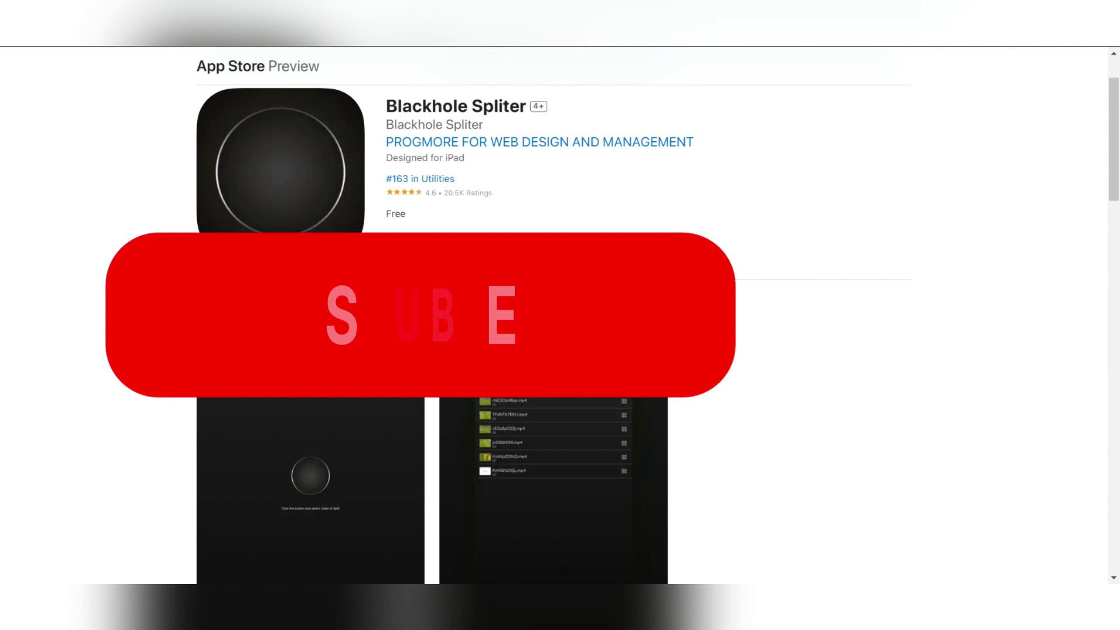
scroll(702, 288, "up", 3)
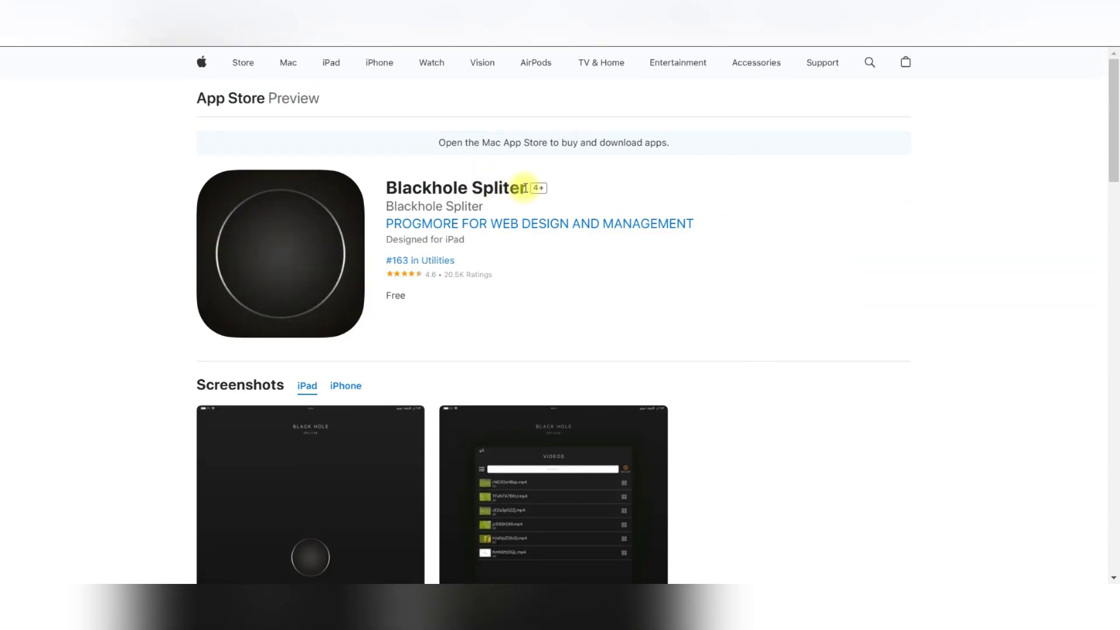